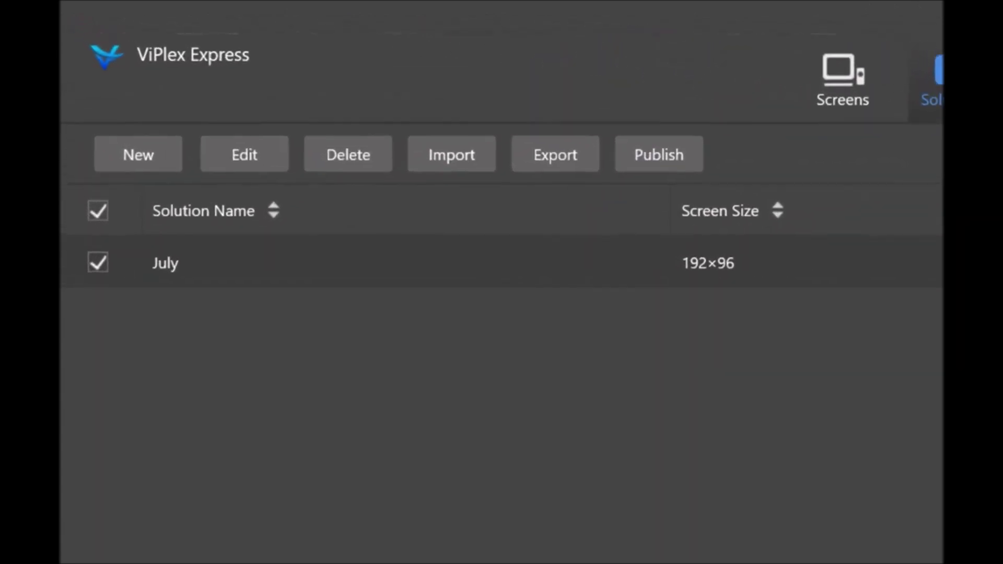
# Create a new solution named 'Example' with a display of 192 px wide by 96 px high.
pyautogui.click(157, 174)
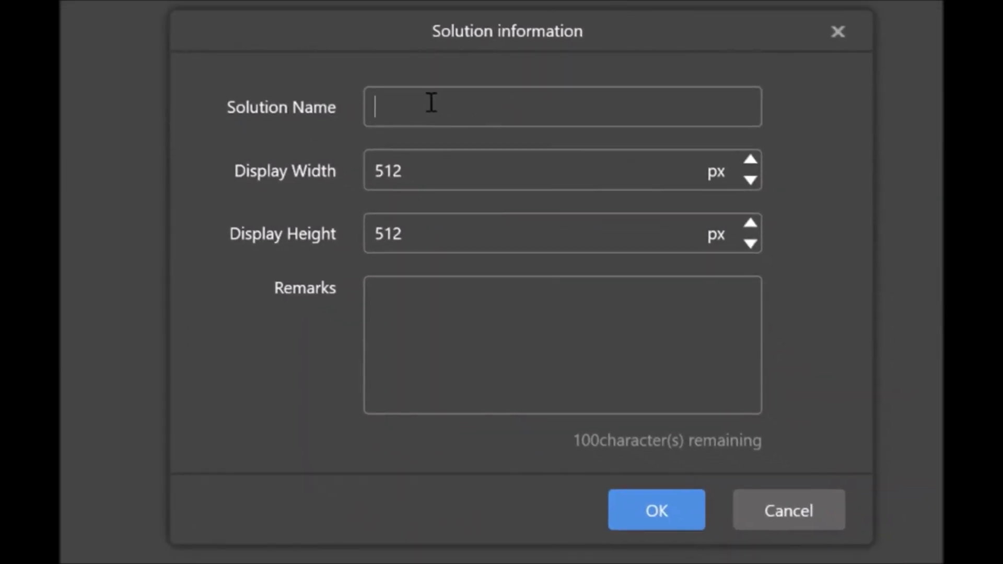
pyautogui.write('Example')
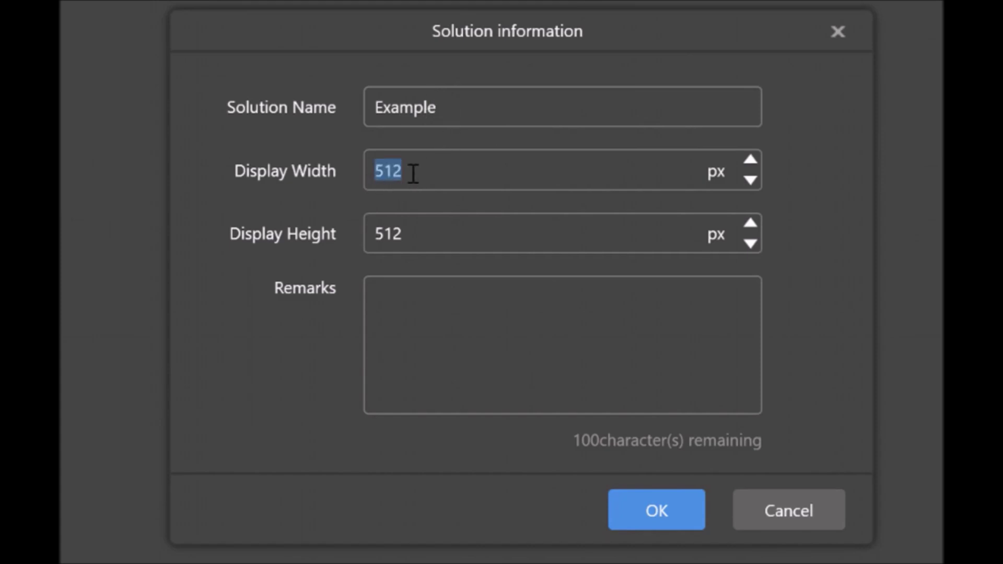
pyautogui.write('192')
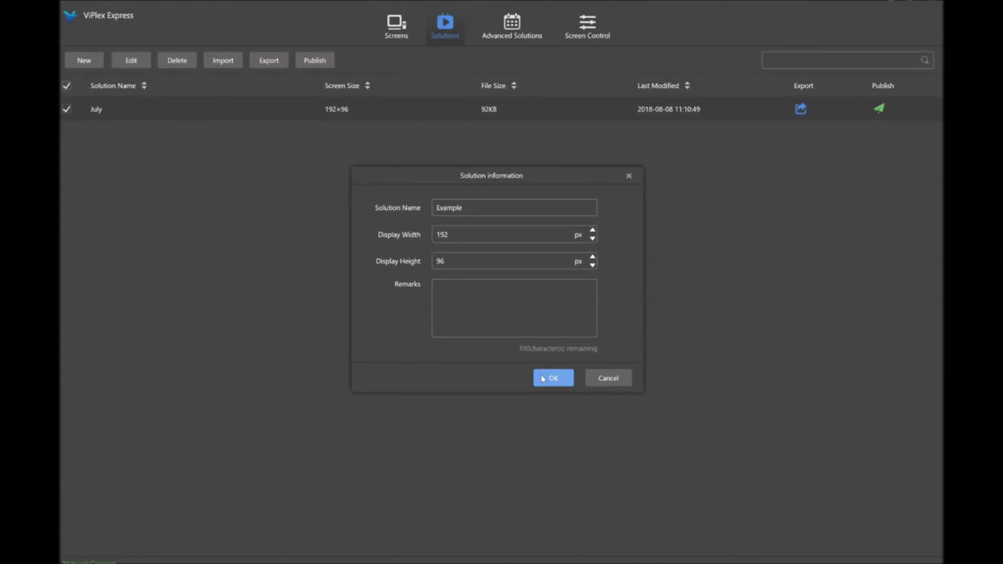
pyautogui.click(544, 378)
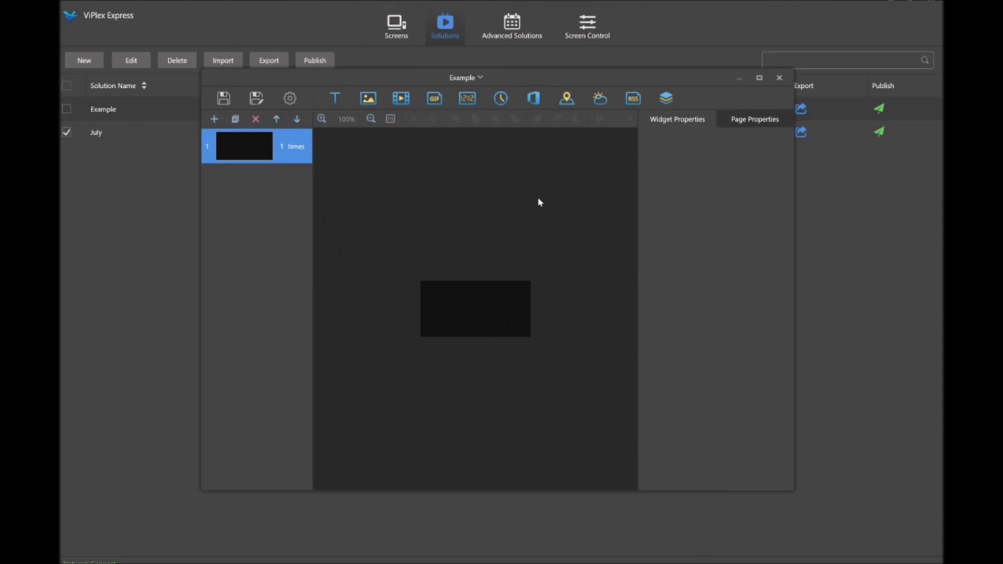
# Maximize the Example solution editor and select page 1 in the page list.
pyautogui.click(760, 78)
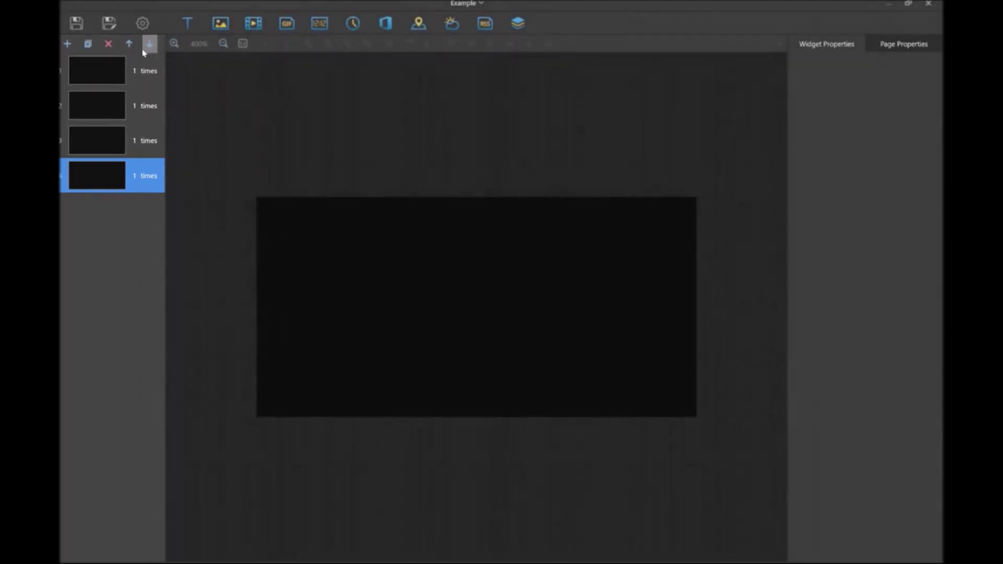
pyautogui.keyDown('ctrl'); pyautogui.click(151, 84); pyautogui.keyUp('ctrl')
# Add a text widget to page 1 showing the placeholder 'Please enter texts!'.
pyautogui.click(152, 83)
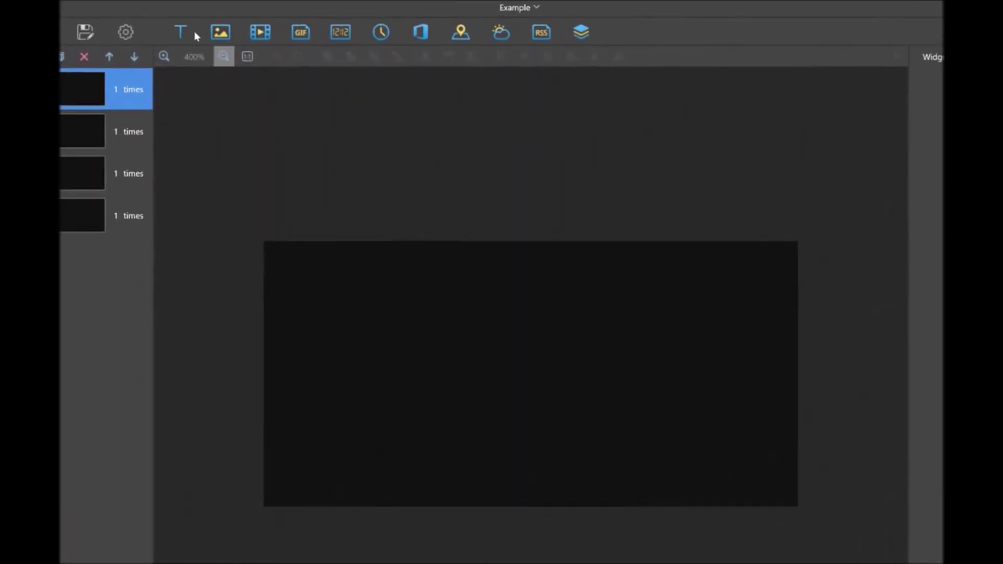
pyautogui.click(189, 24)
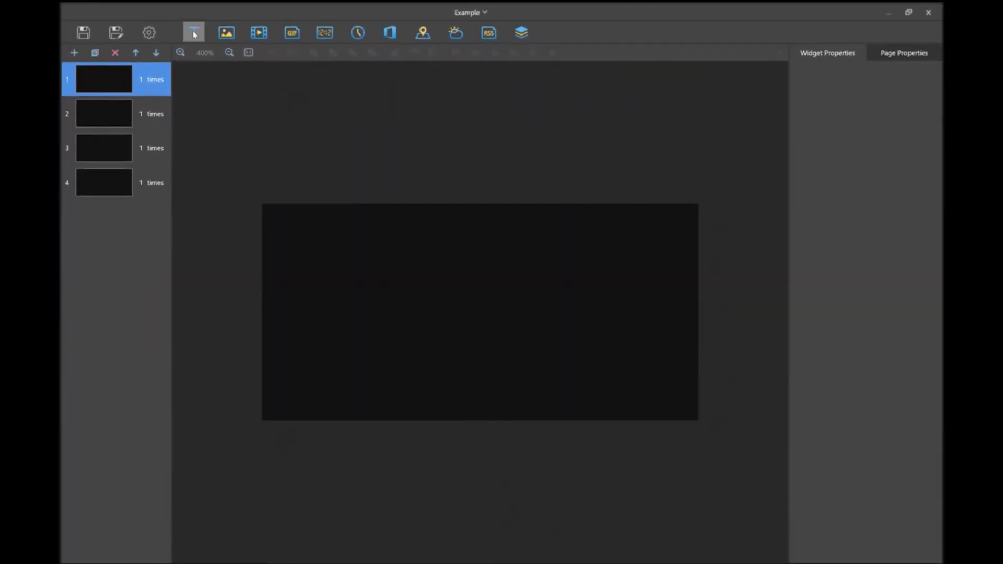
pyautogui.click(193, 33)
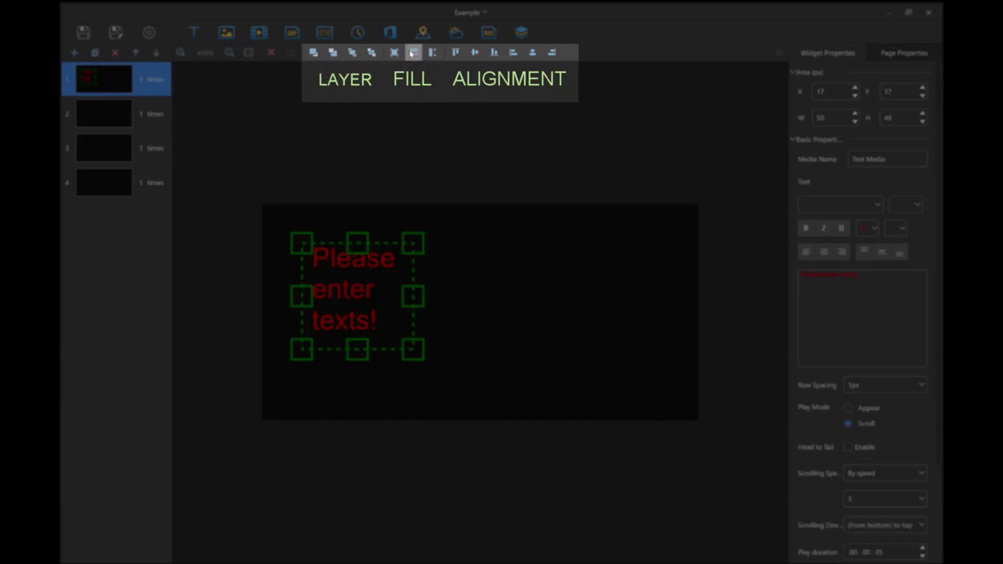
# Stretch the text widget to fill the full 192×96 page and select its placeholder text.
pyautogui.click(395, 53)
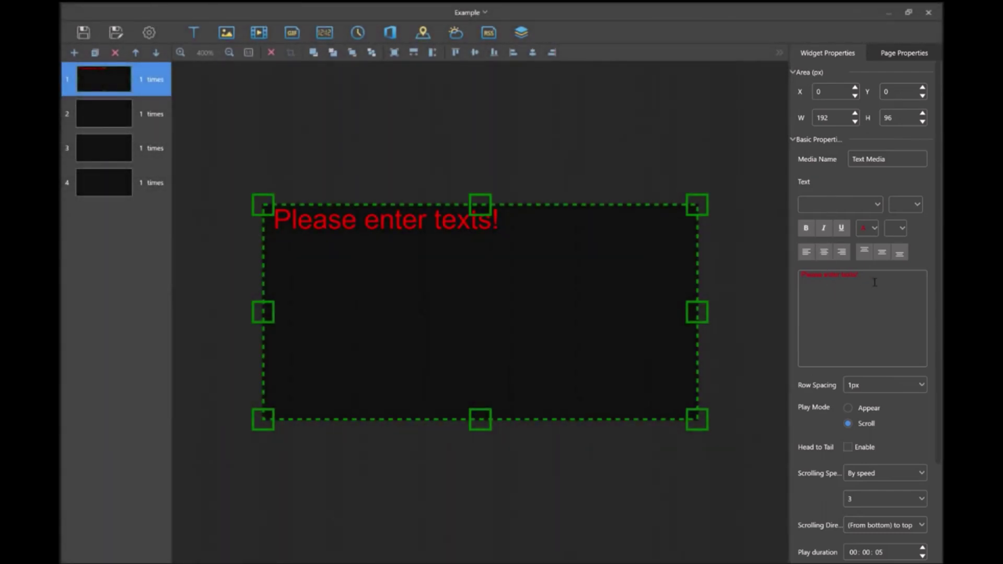
pyautogui.moveTo(873, 282); pyautogui.dragTo(772, 280)
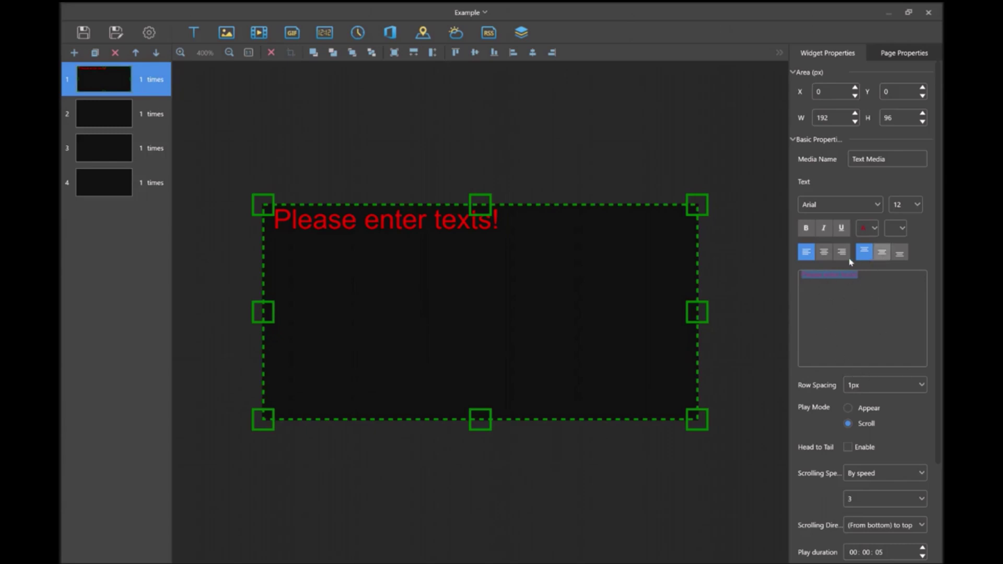
# Centre the text vertically and horizontally and set its font size to 22.
pyautogui.click(881, 252)
pyautogui.click(824, 252)
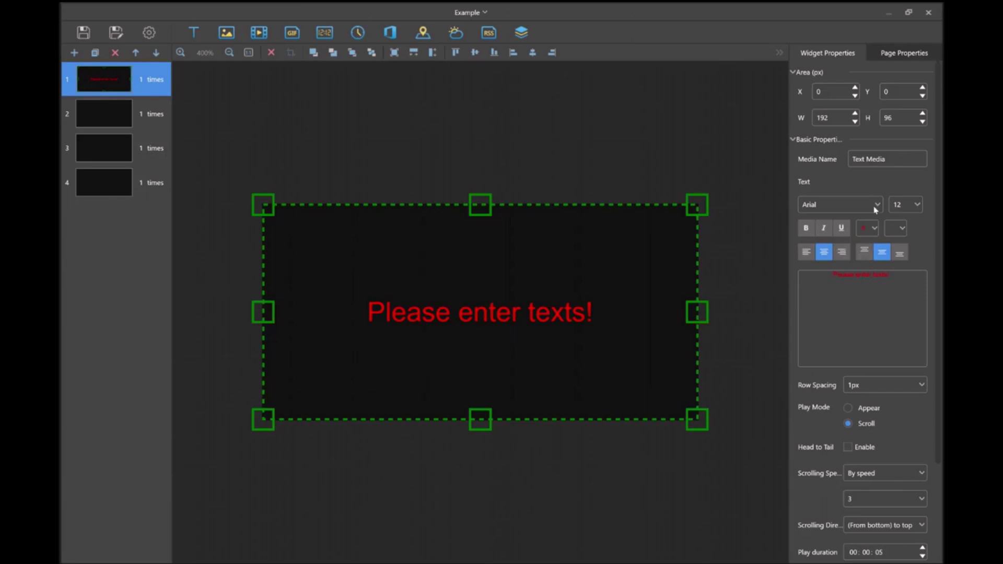
pyautogui.moveTo(891, 275); pyautogui.dragTo(813, 271)
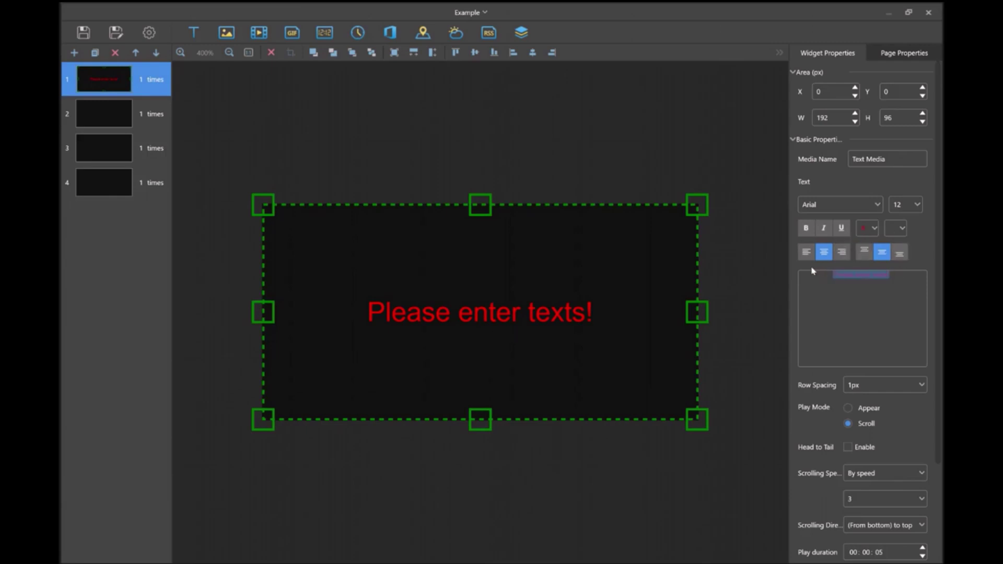
pyautogui.click(917, 207)
pyautogui.click(898, 322)
# Replace the placeholder text with WELCOME.
pyautogui.click(895, 278)
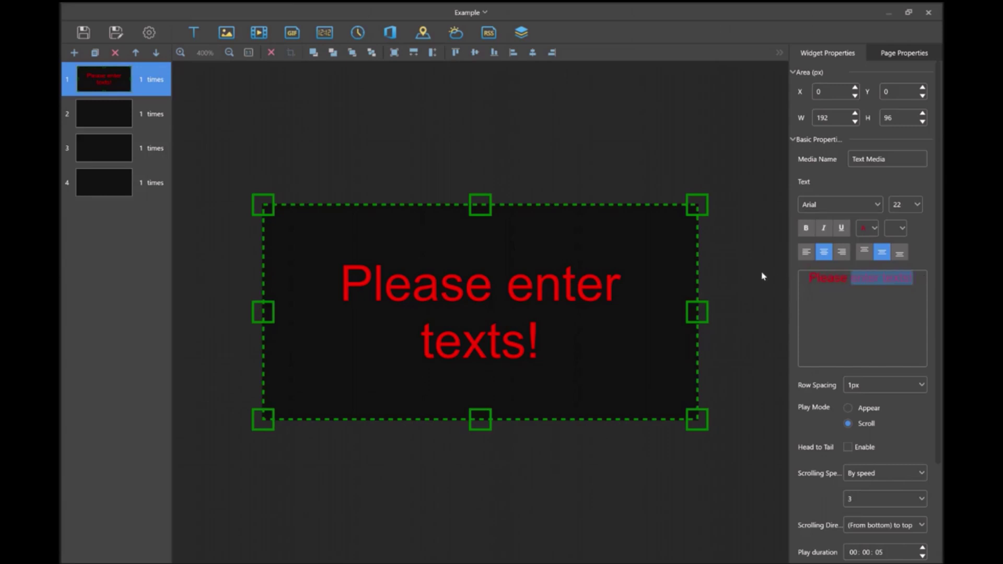
pyautogui.hotkey('ctrl', 'a')
pyautogui.write('WELCOME')
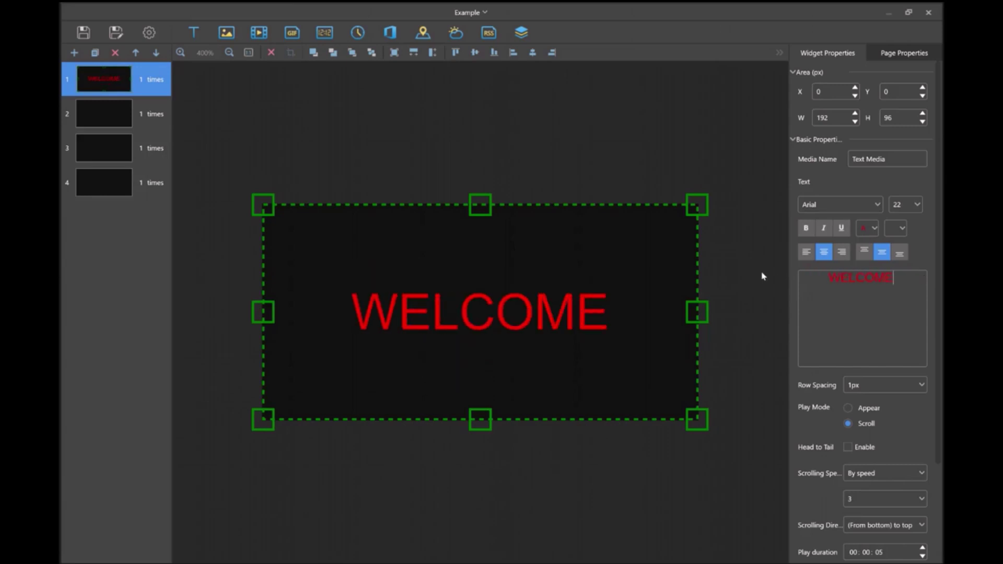
pyautogui.press('Home')
# Change the colour of the WELCOME text to white.
pyautogui.moveTo(894, 278); pyautogui.dragTo(818, 283)
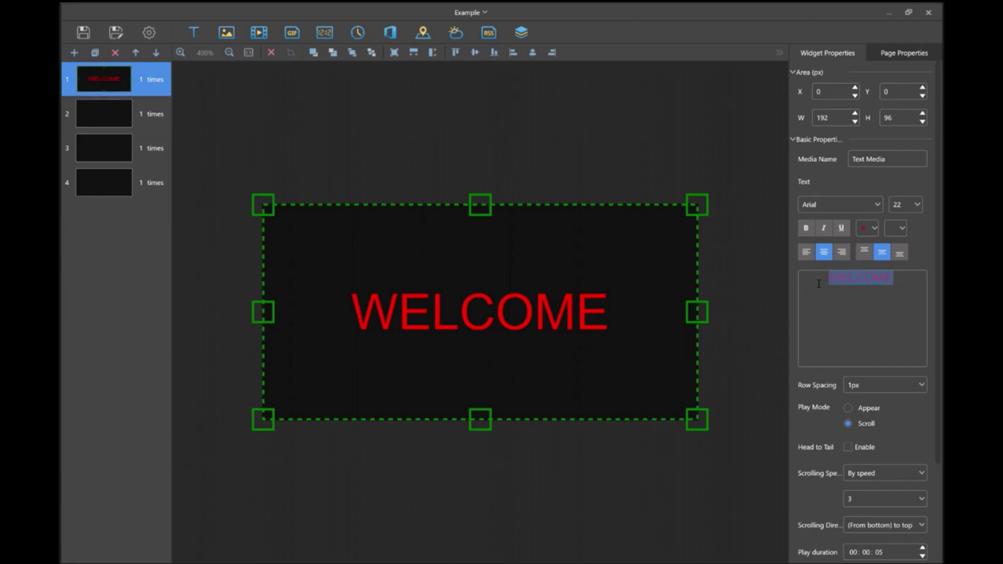
pyautogui.click(867, 228)
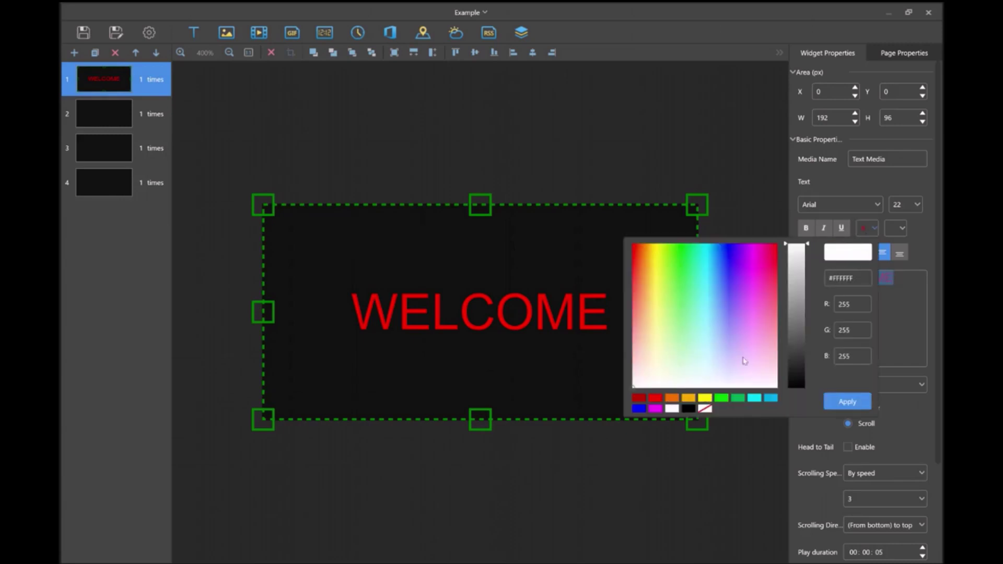
pyautogui.click(763, 380)
pyautogui.moveTo(765, 383); pyautogui.dragTo(778, 389)
pyautogui.click(859, 407)
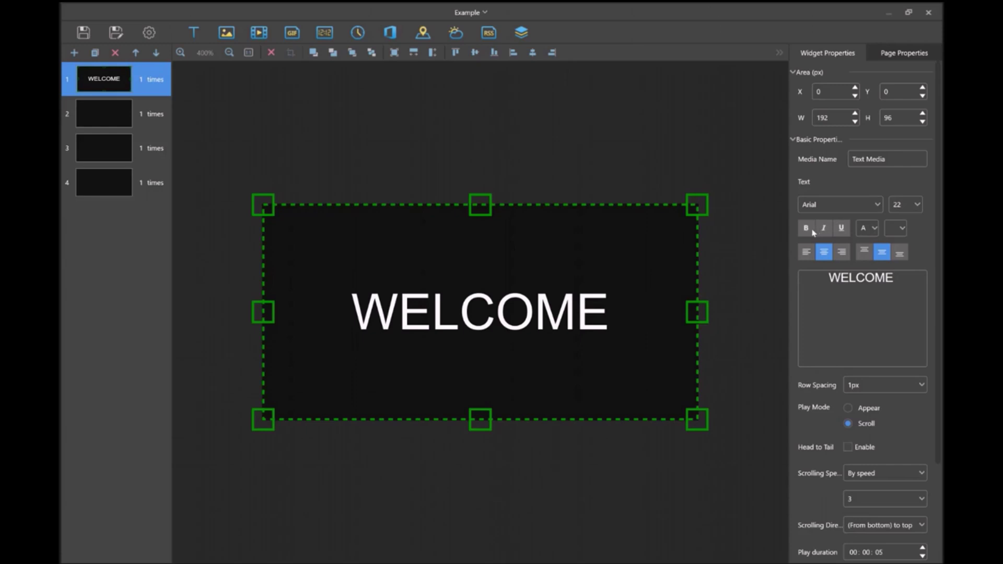
# Make the WELCOME text bold.
pyautogui.moveTo(831, 278); pyautogui.dragTo(894, 277)
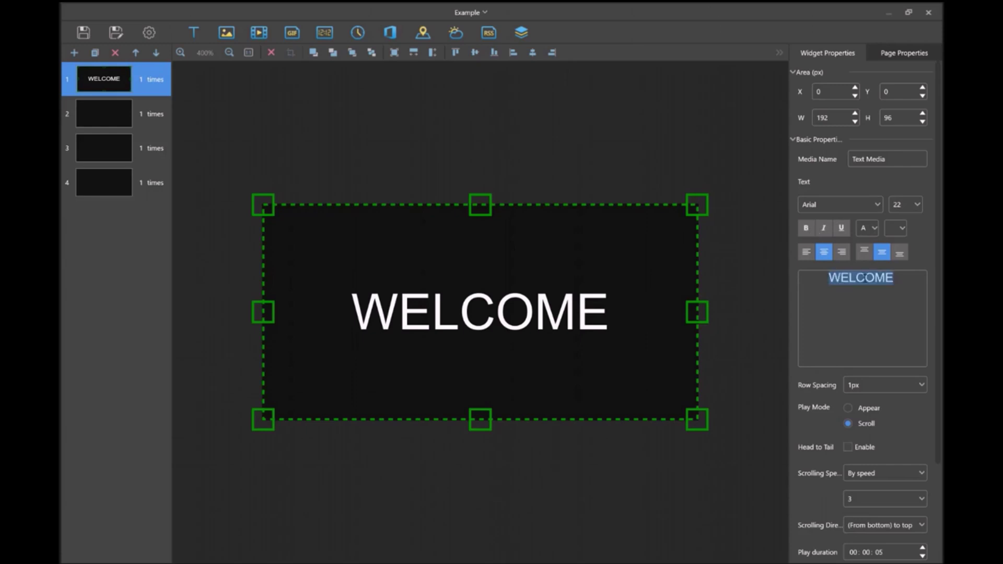
pyautogui.click(809, 233)
pyautogui.click(908, 305)
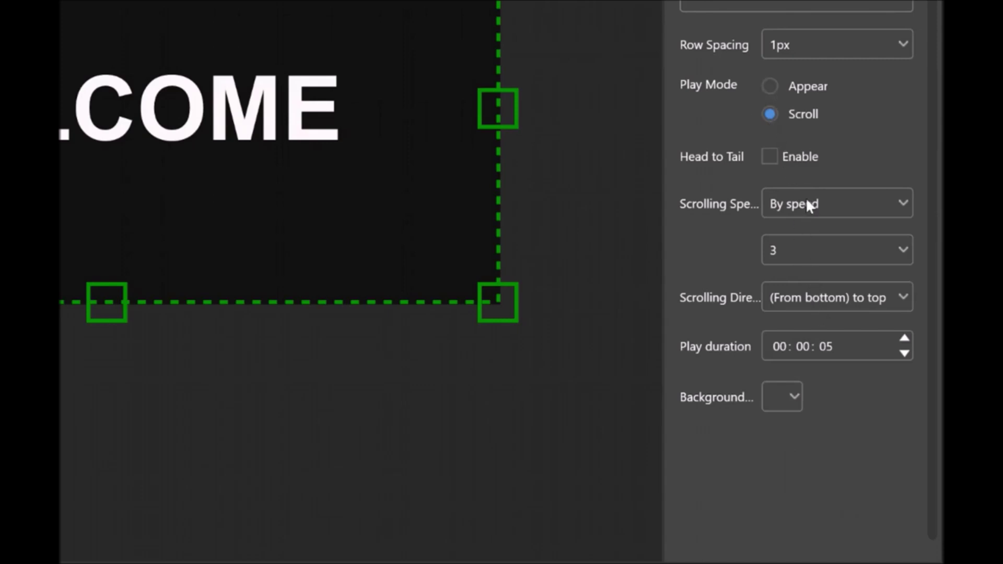
# Set WELCOME's play mode to Appear with No transition, then check the 00:00:05 default media duration.
pyautogui.click(770, 86)
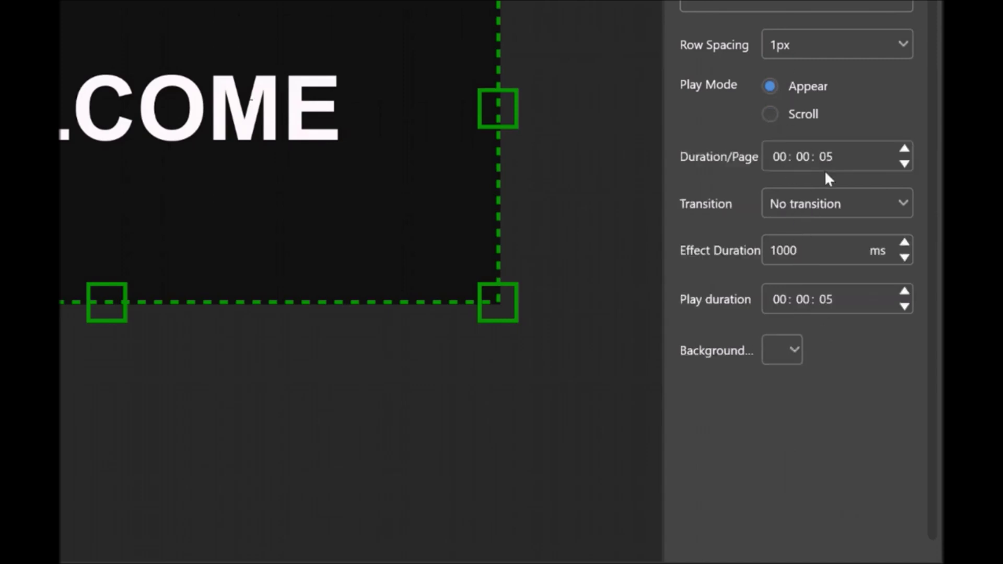
pyautogui.click(826, 205)
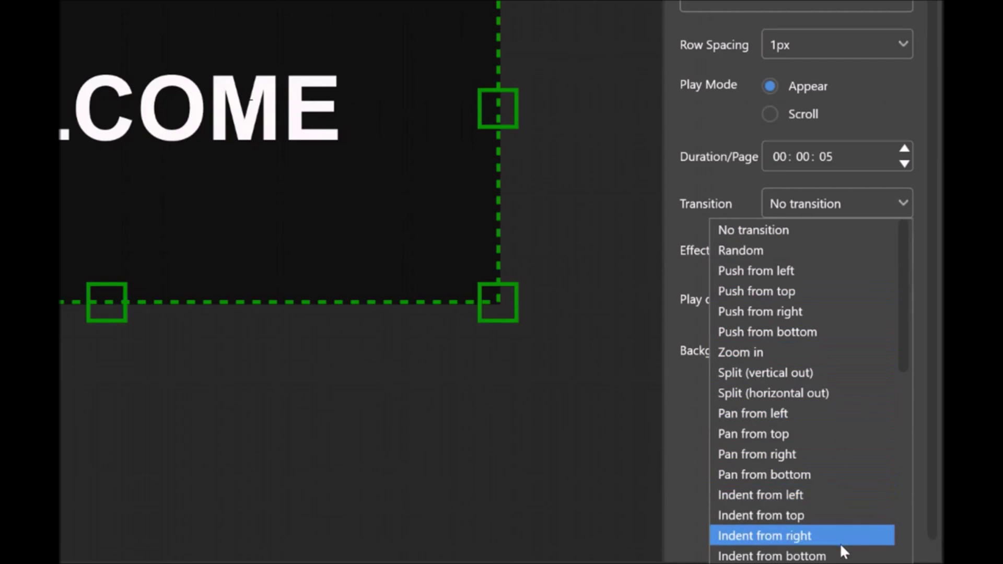
pyautogui.scroll(-1, 824, 386)
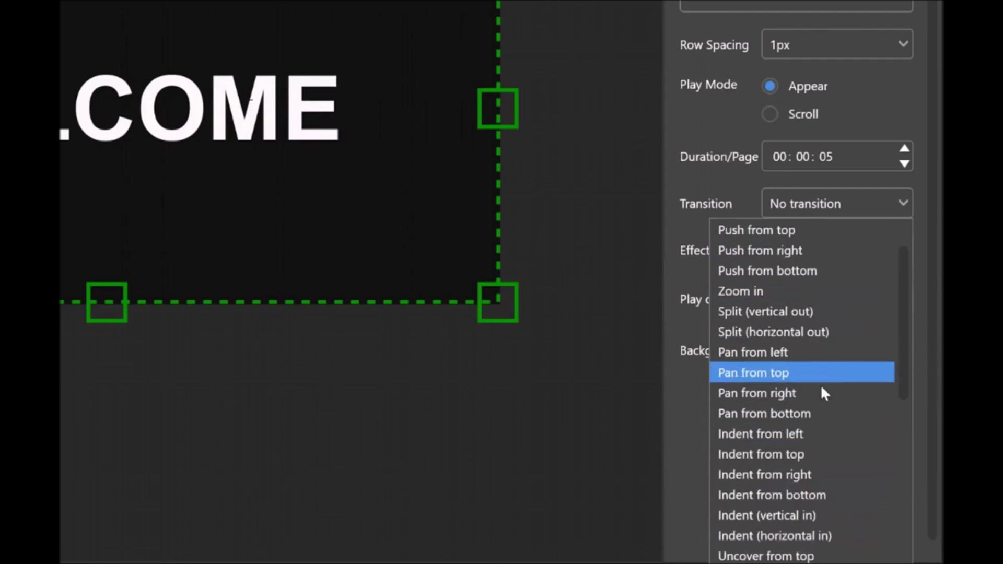
pyautogui.scroll(-1, 821, 470)
pyautogui.scroll(1, 804, 266)
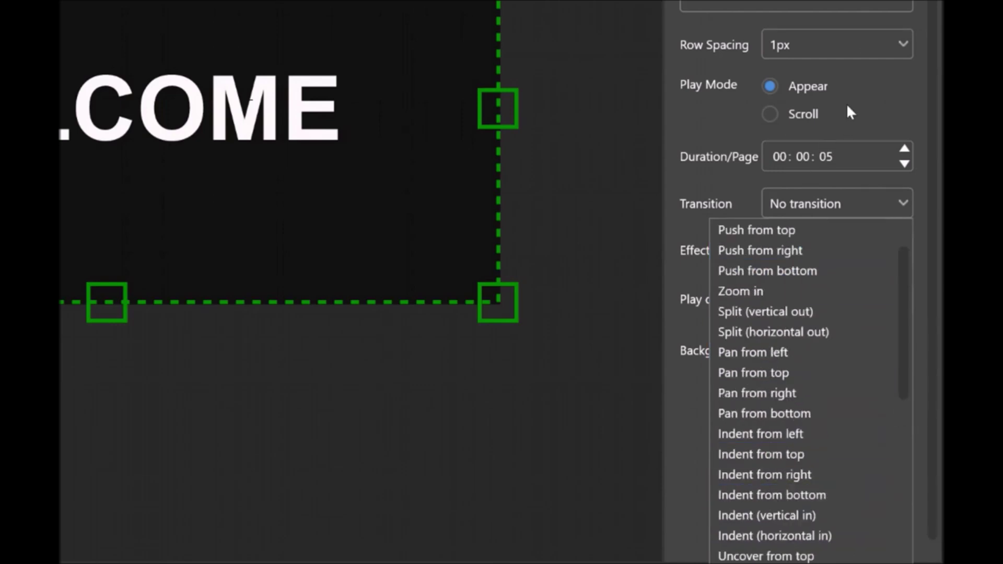
pyautogui.click(915, 69)
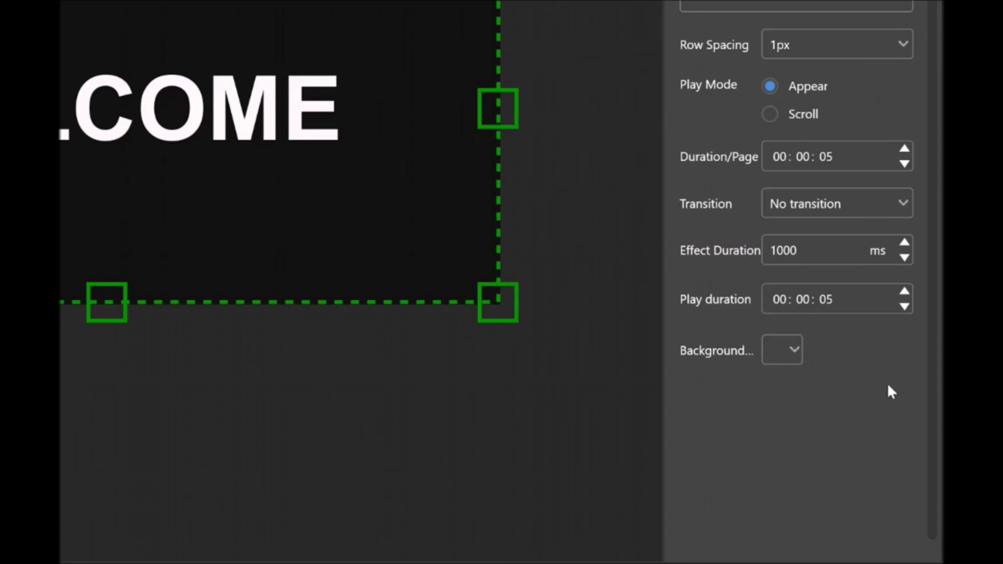
pyautogui.scroll(3, 890, 385)
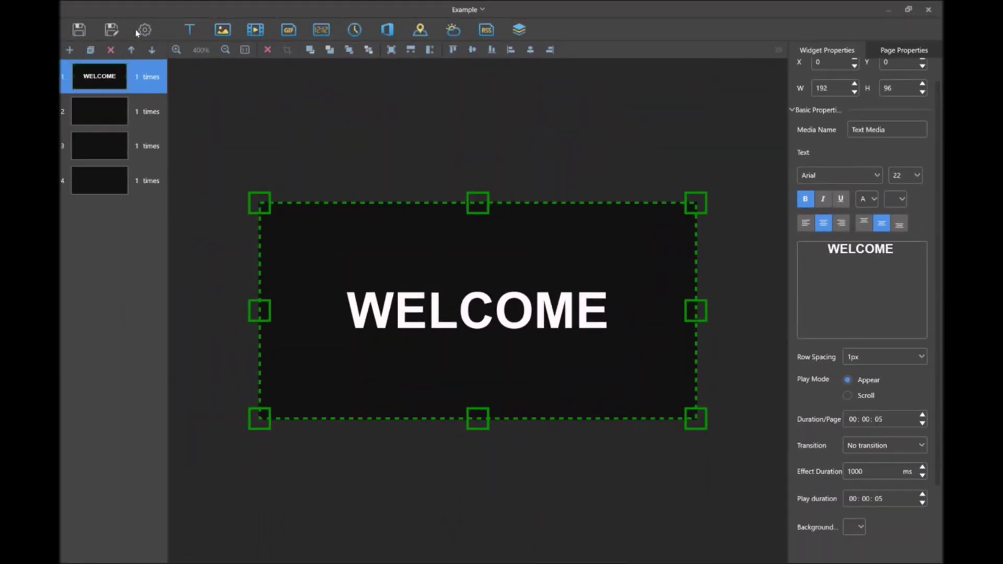
pyautogui.click(144, 30)
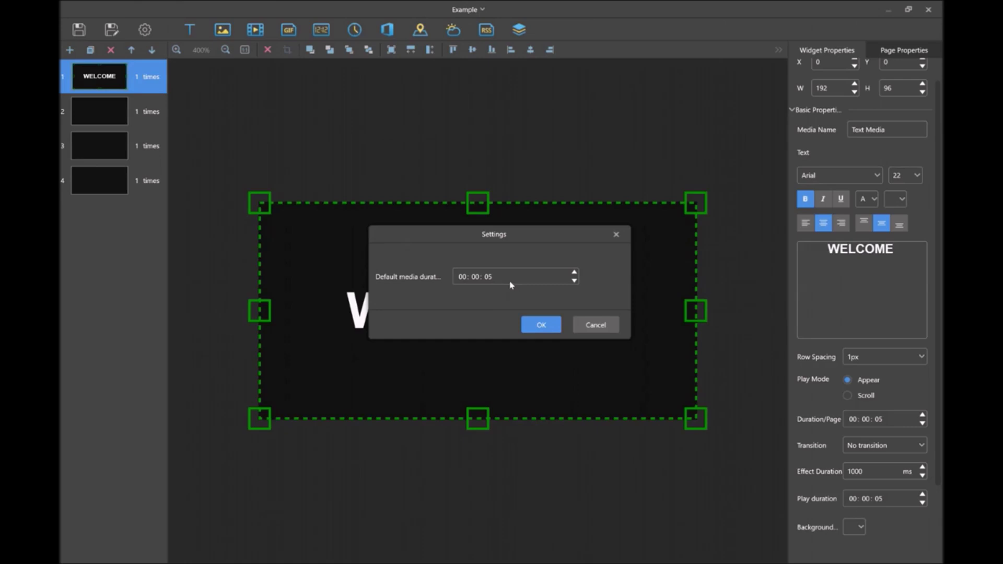
# Close Settings unchanged and view page 1's properties: name Page1, play count 1.
pyautogui.click(595, 329)
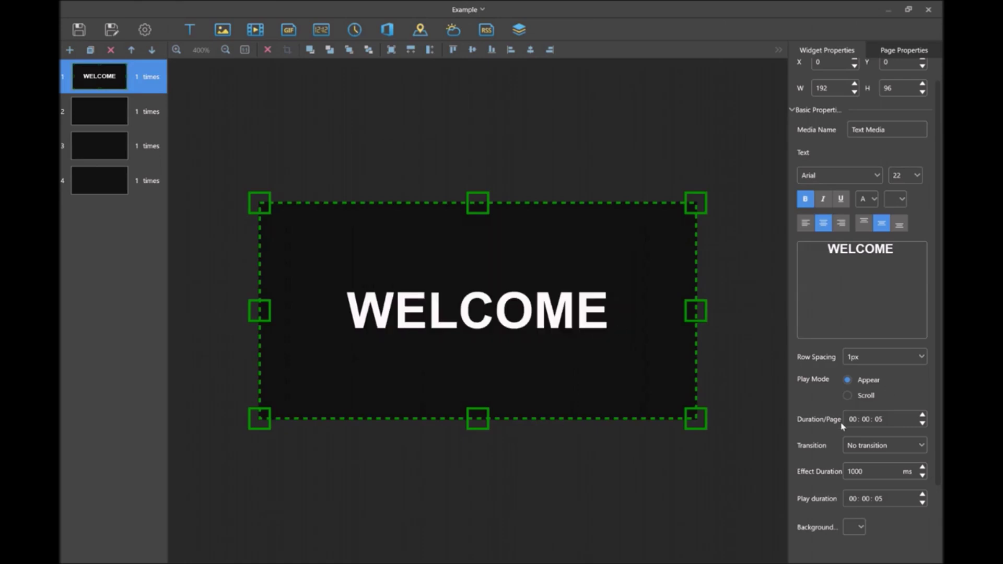
pyautogui.click(858, 527)
pyautogui.click(885, 530)
pyautogui.click(894, 51)
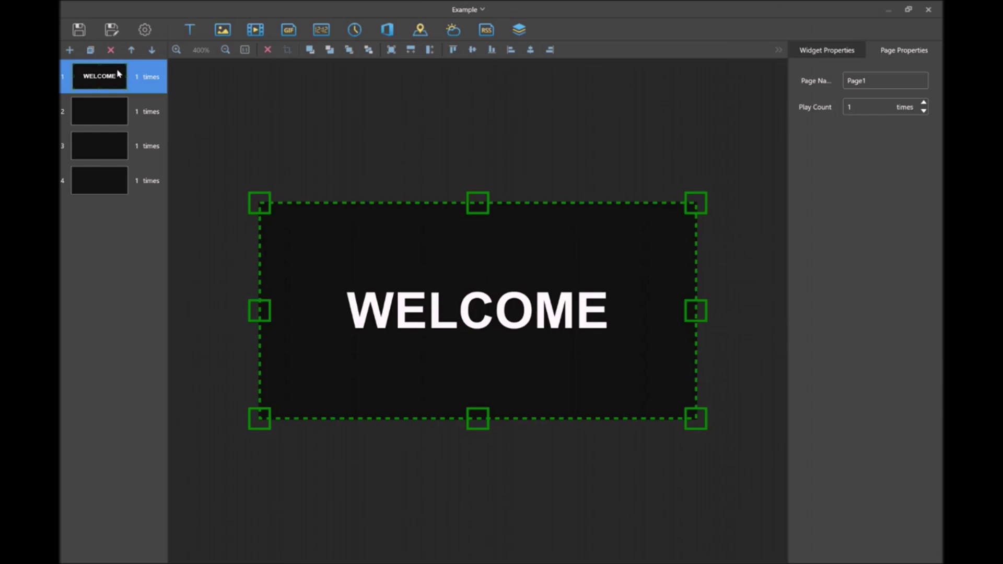
# Insert the crystal-ball photo on page 2 and review its full-page, 5-second widget properties.
pyautogui.keyDown('ctrl'); pyautogui.click(127, 113); pyautogui.keyUp('ctrl')
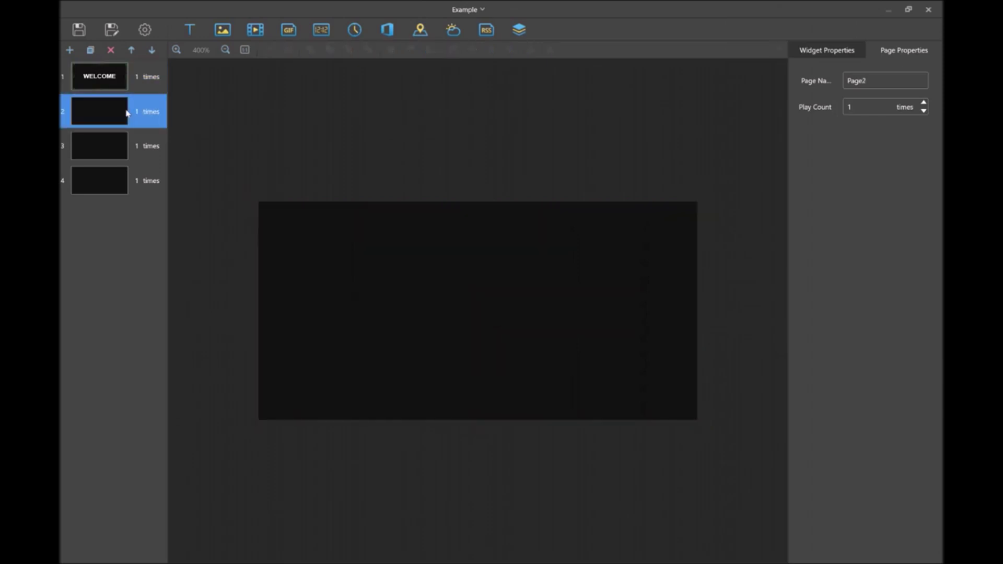
pyautogui.click(228, 32)
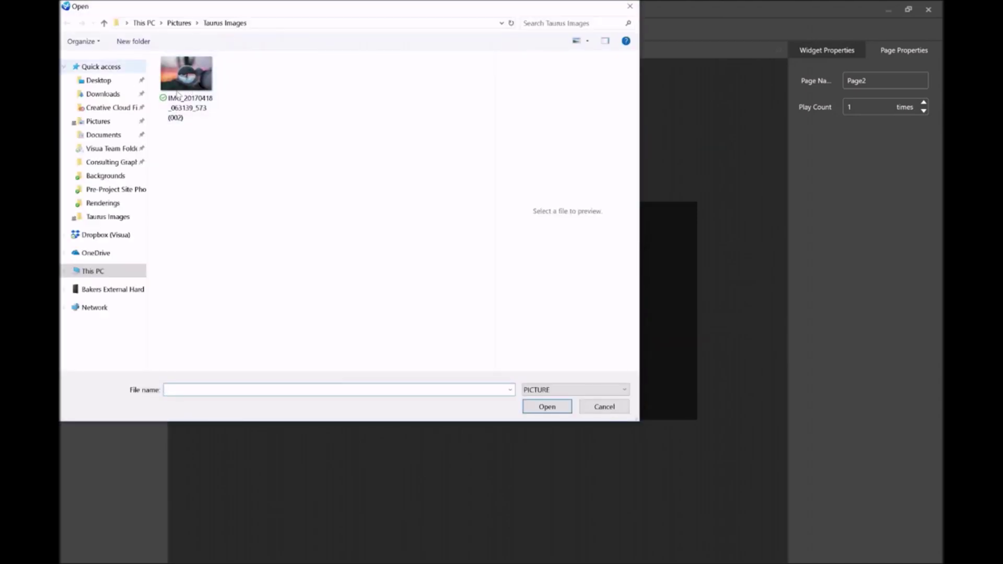
pyautogui.doubleClick(188, 84)
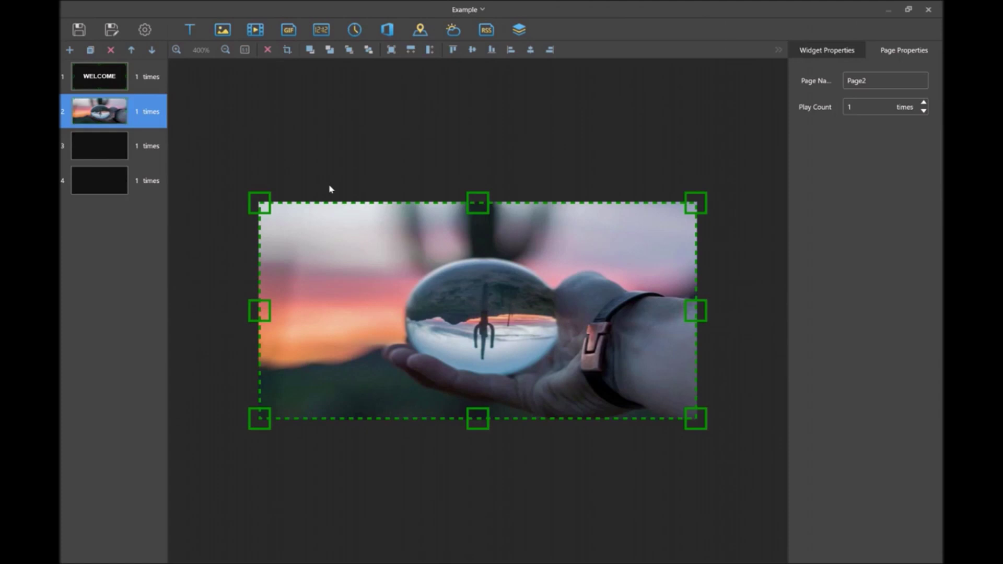
pyautogui.click(839, 51)
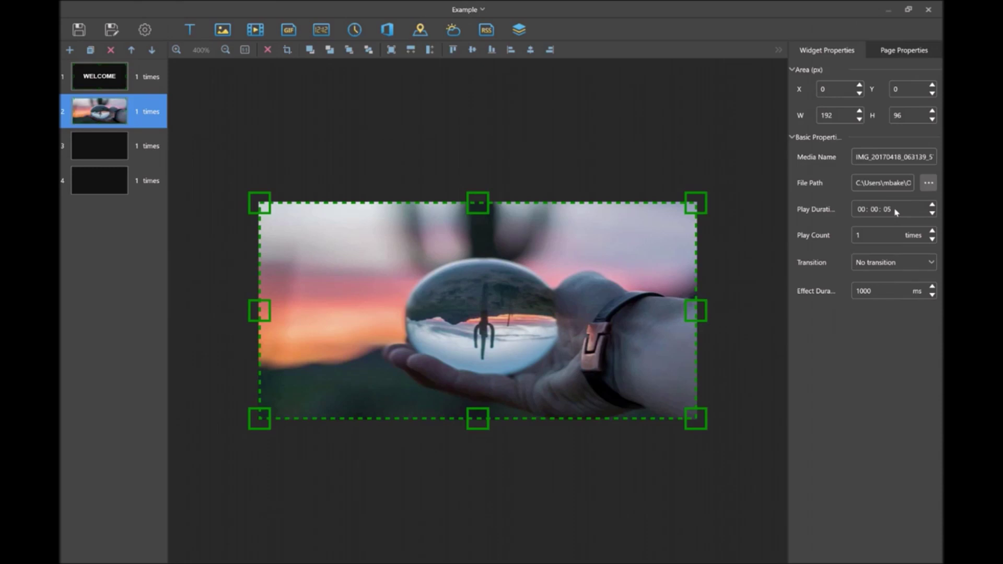
pyautogui.click(103, 147)
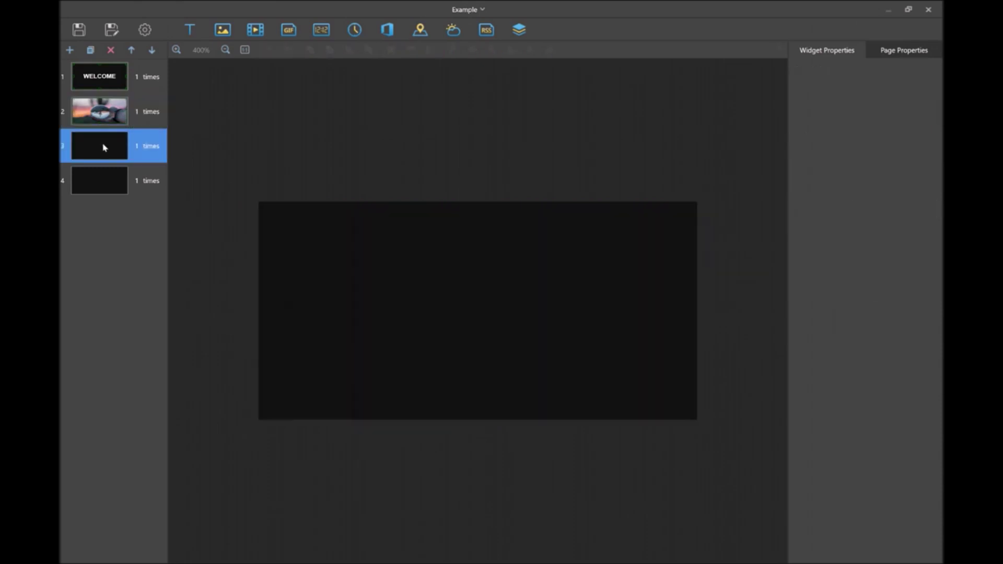
# Add a full-page digital clock to page 3 set to the America/Chicago time zone.
pyautogui.click(322, 30)
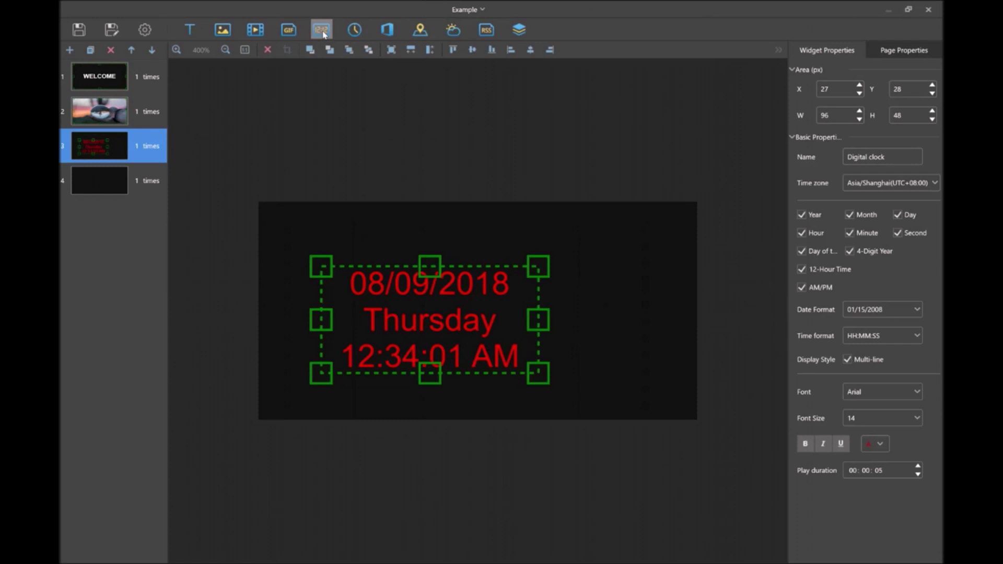
pyautogui.click(392, 52)
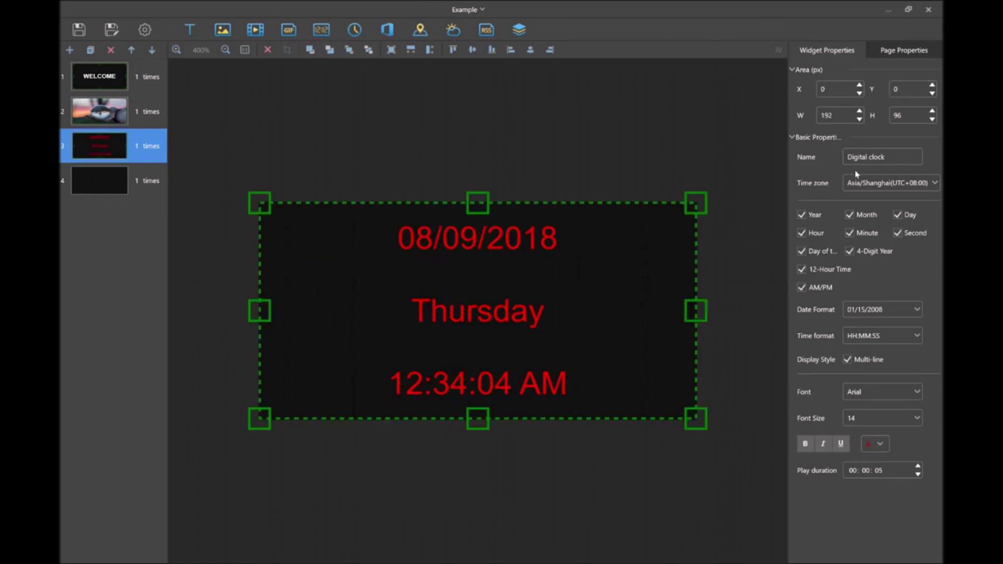
pyautogui.click(887, 186)
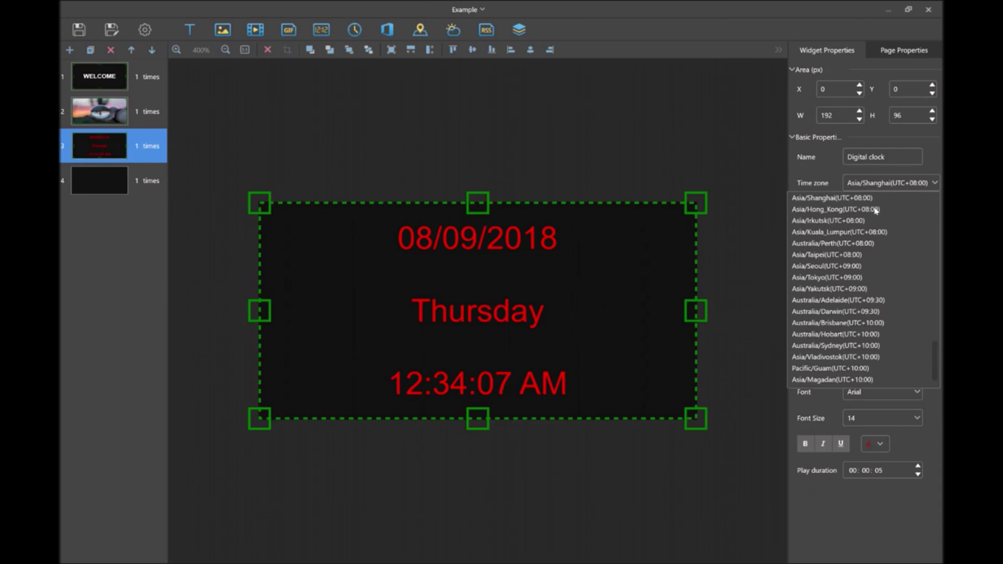
pyautogui.scroll(5, 875, 219)
pyautogui.scroll(5, 876, 225)
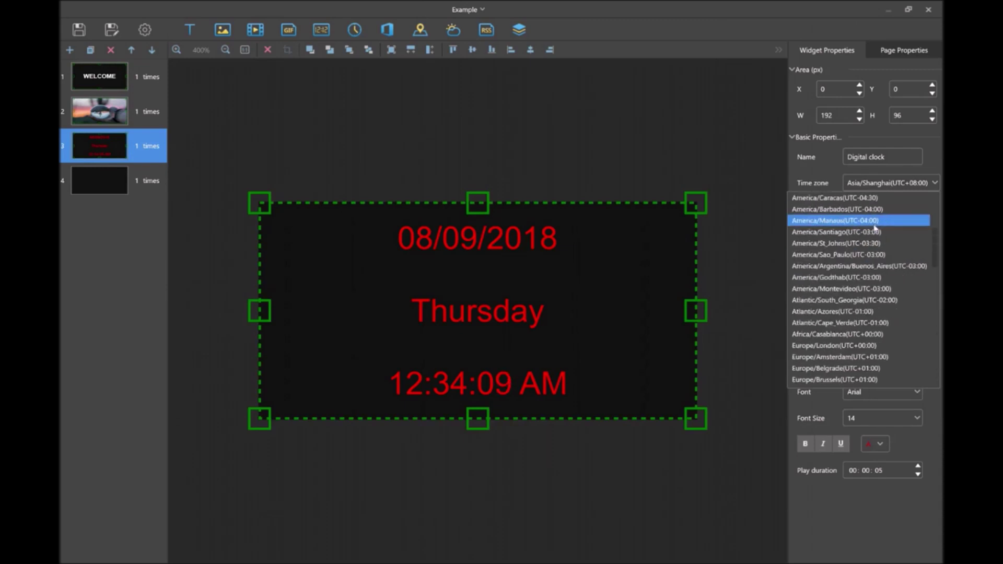
pyautogui.scroll(2, 867, 235)
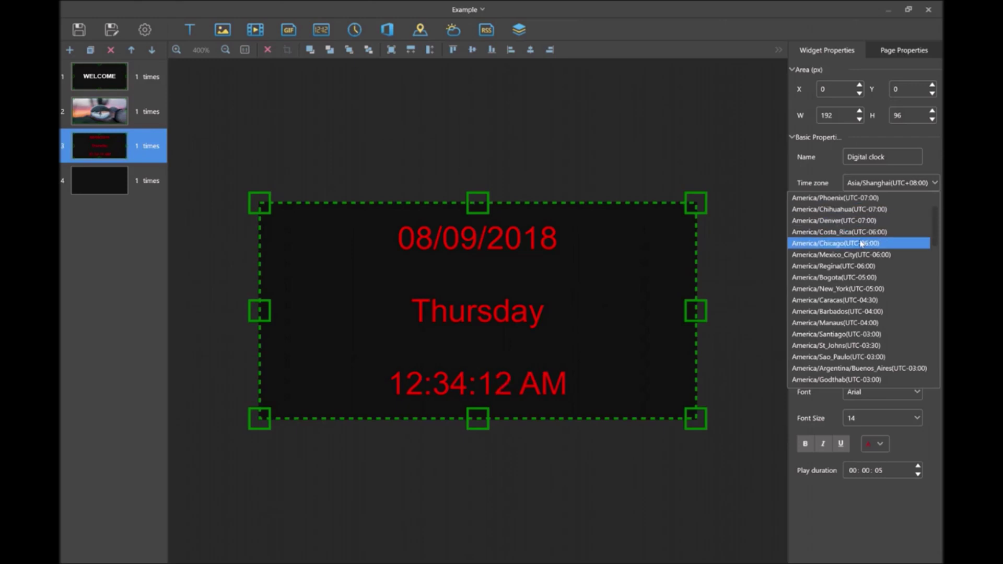
pyautogui.click(862, 243)
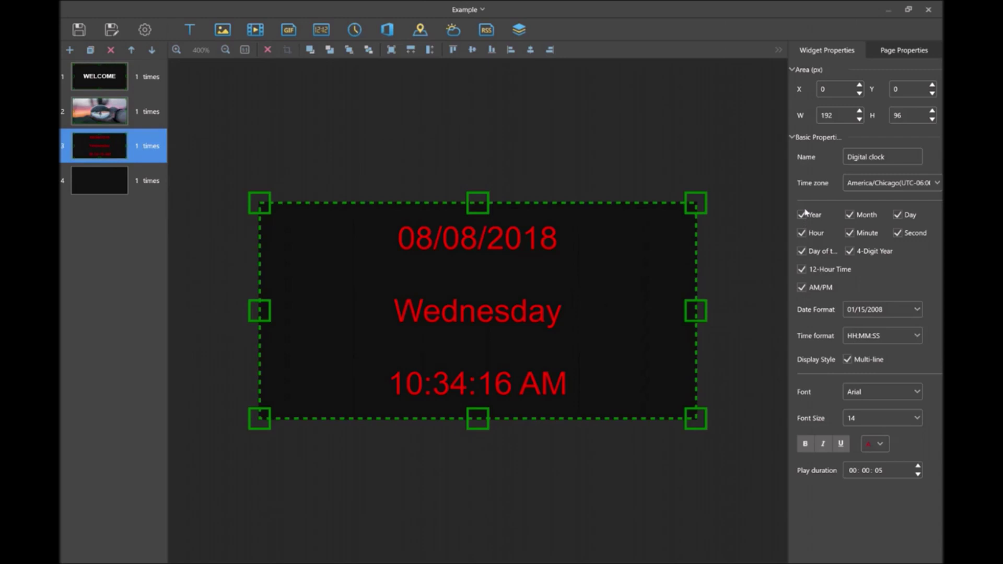
# Toggle the clock's day-of-week display off and back on, leaving the weekday shown.
pyautogui.click(803, 256)
pyautogui.click(802, 253)
pyautogui.click(131, 192)
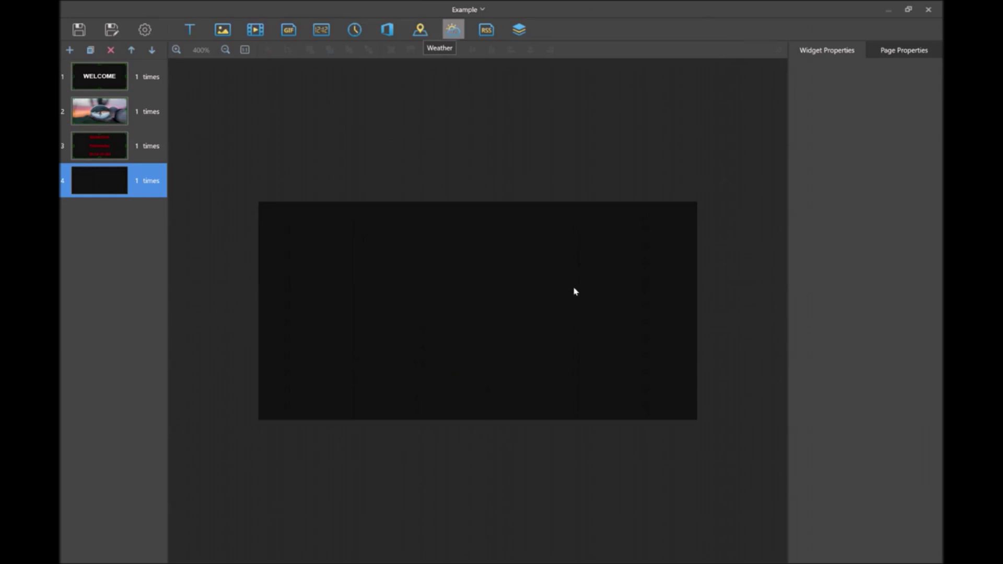
# Add a full-page Weather widget to page 4 set to Wisconsin, Milwaukee.
pyautogui.click(587, 276)
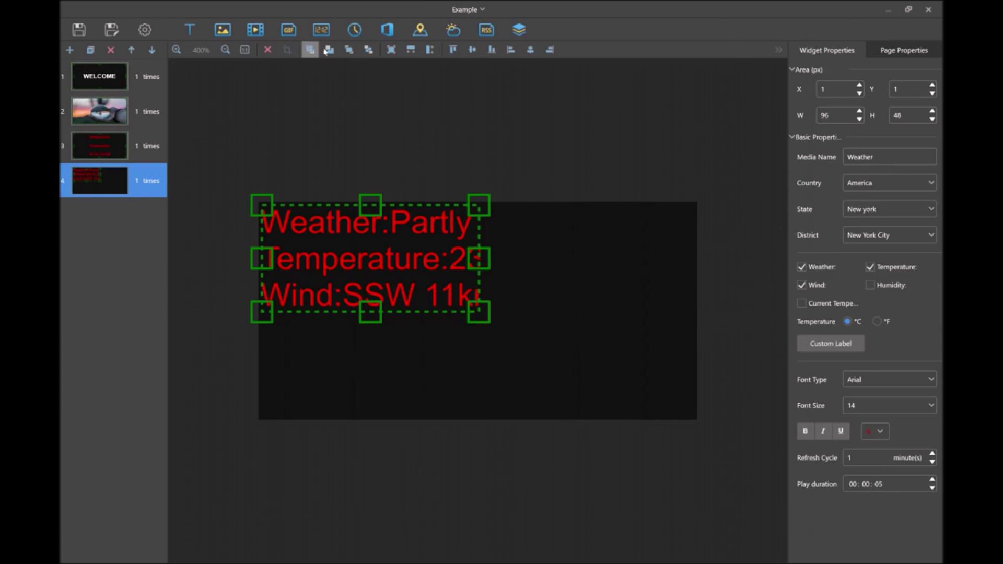
pyautogui.click(393, 50)
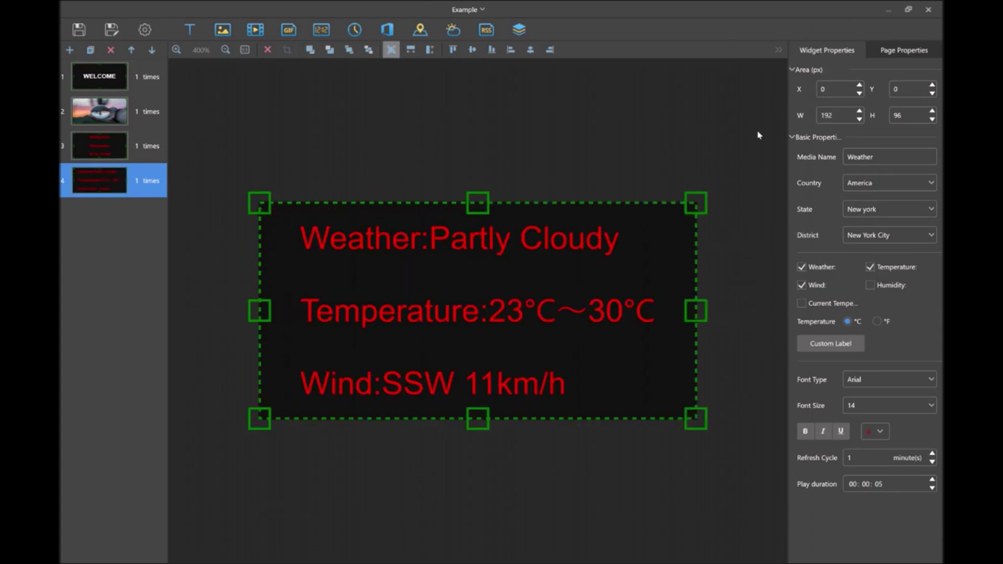
pyautogui.click(886, 210)
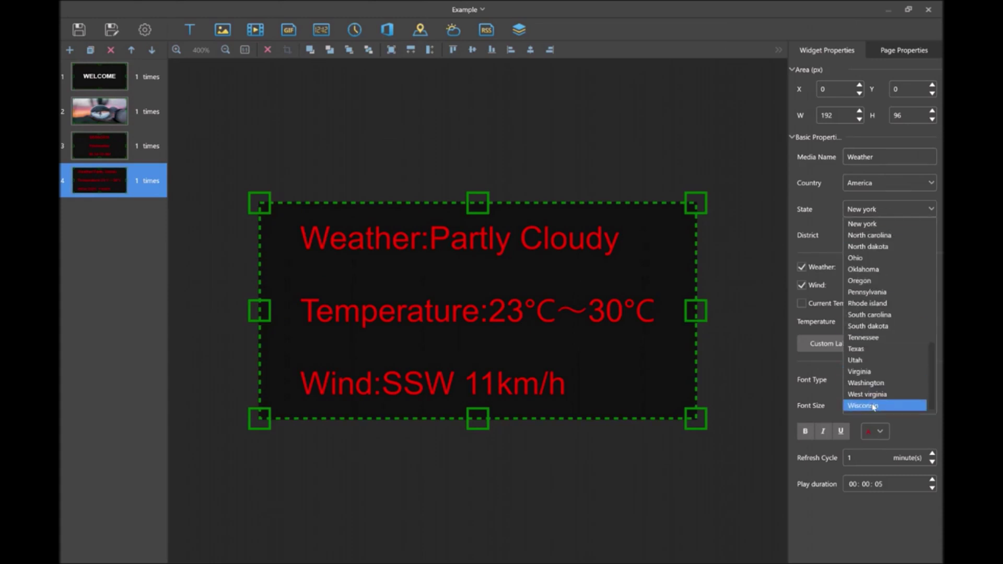
pyautogui.click(874, 406)
pyautogui.click(879, 243)
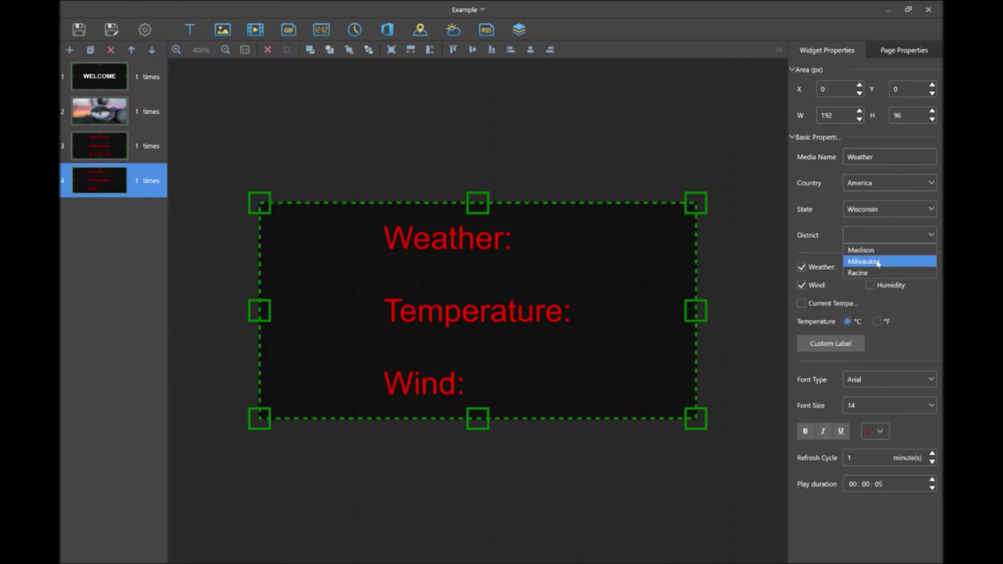
pyautogui.click(878, 261)
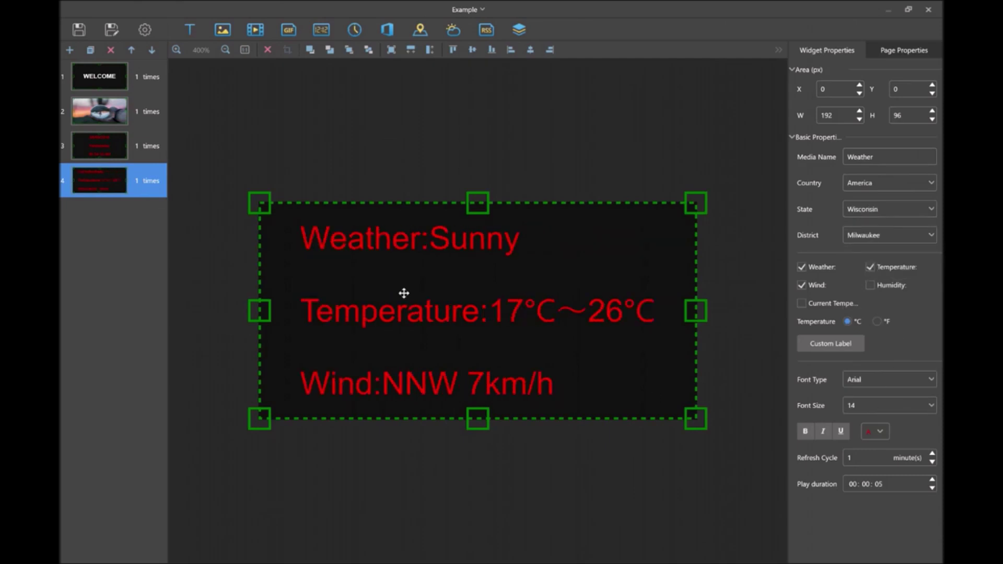
# Switch the weather to °F and show only the current temperature, hiding weather, wind and temperature range.
pyautogui.click(880, 321)
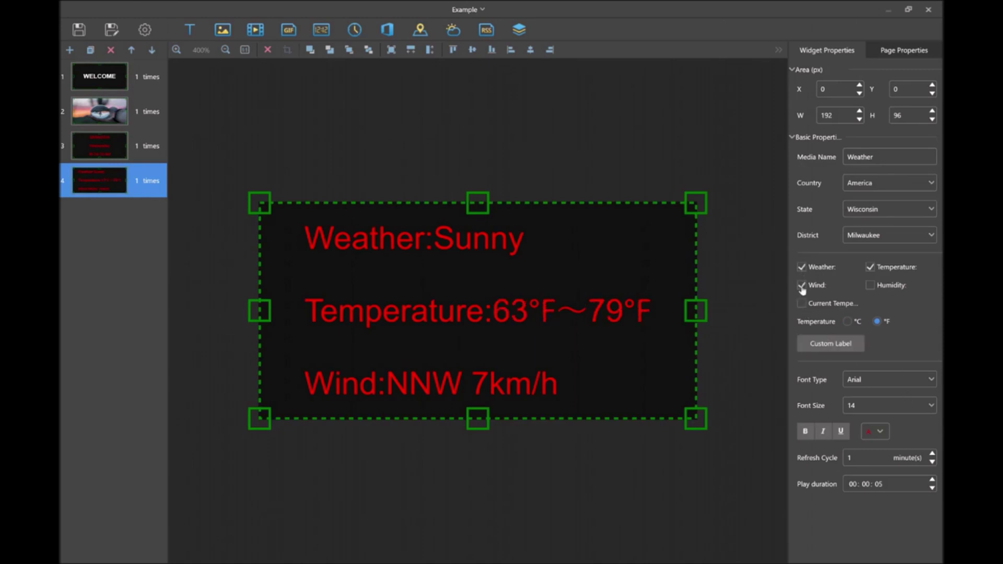
pyautogui.click(802, 285)
pyautogui.click(801, 267)
pyautogui.click(869, 267)
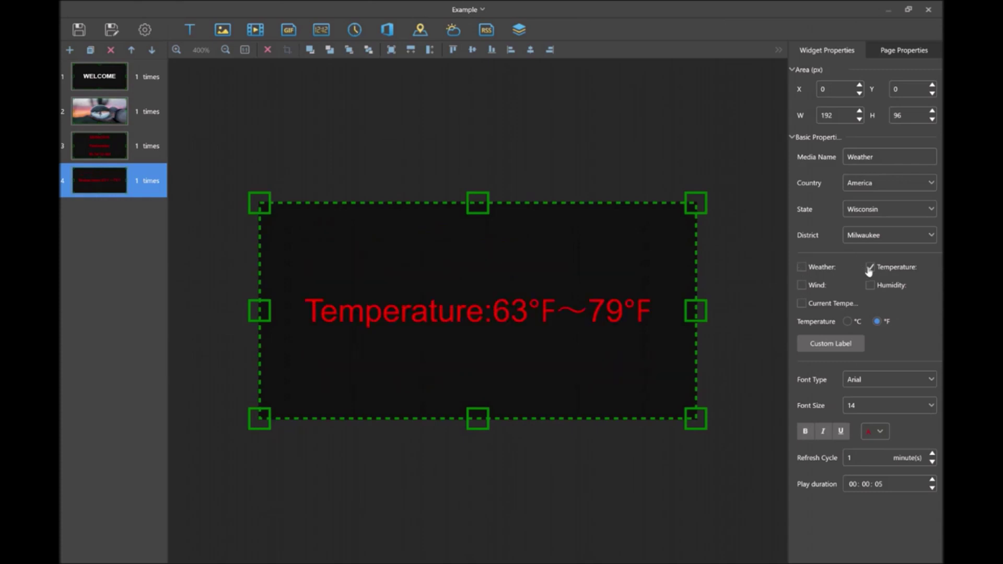
pyautogui.click(809, 308)
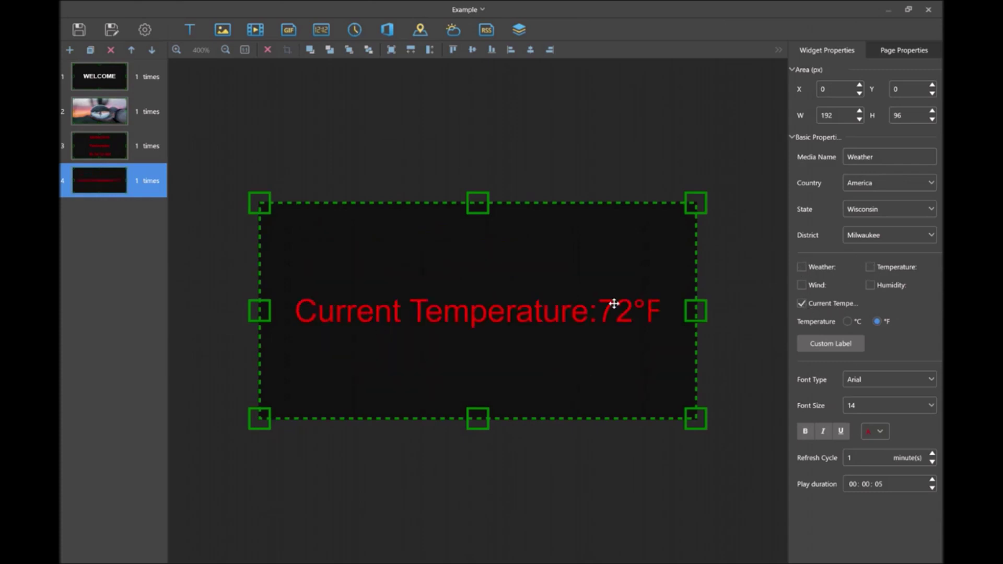
pyautogui.click(831, 345)
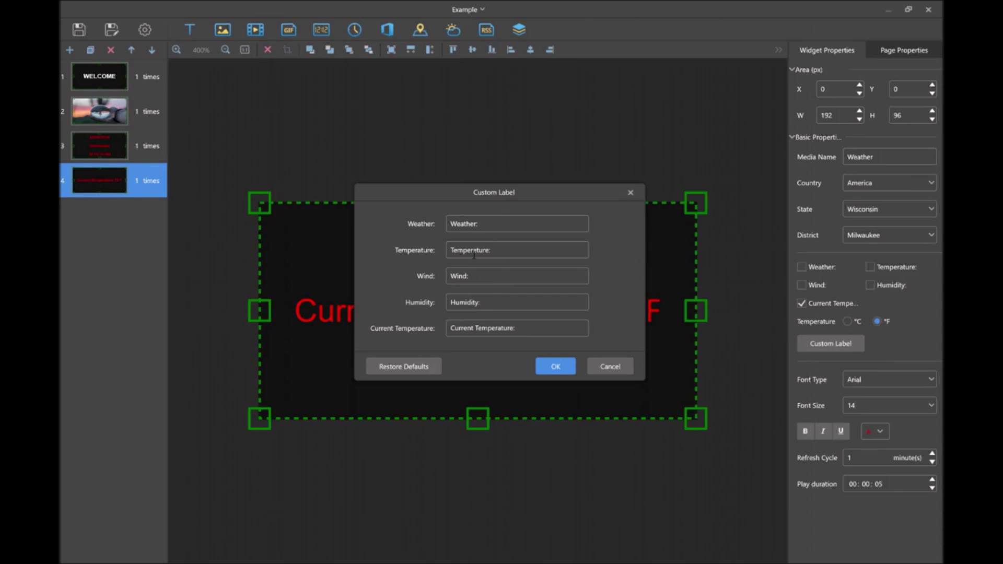
# Remove the 'Current Temperature' label so only 72°F shows, and set its font size to 30.
pyautogui.moveTo(533, 330); pyautogui.dragTo(440, 328)
pyautogui.press('BackSpace')
pyautogui.click(555, 365)
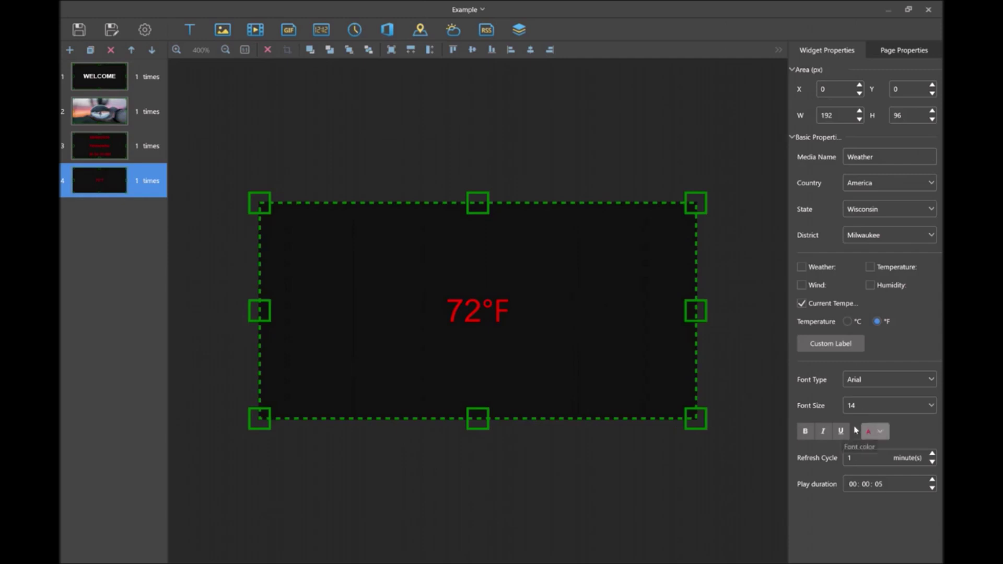
pyautogui.click(878, 409)
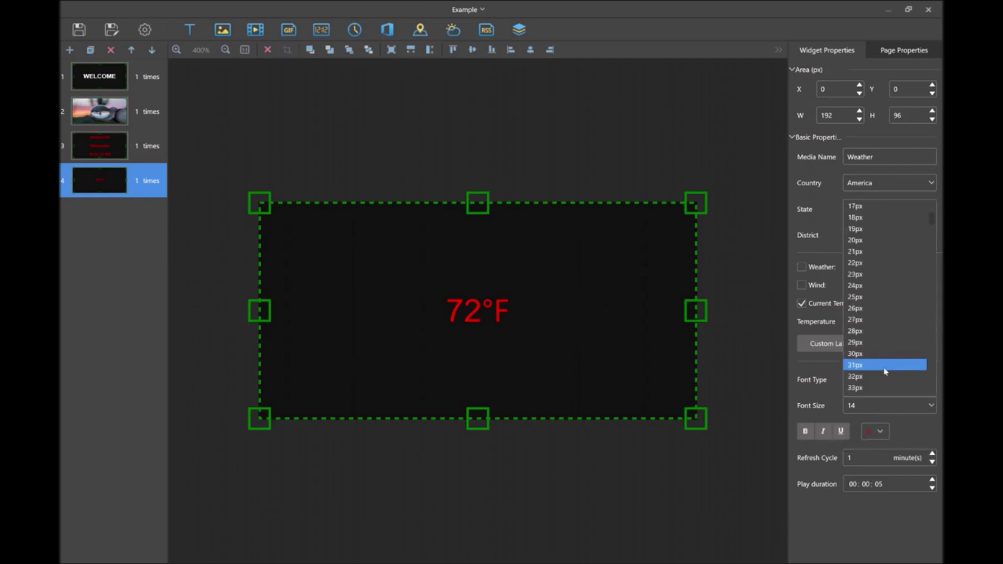
pyautogui.click(873, 354)
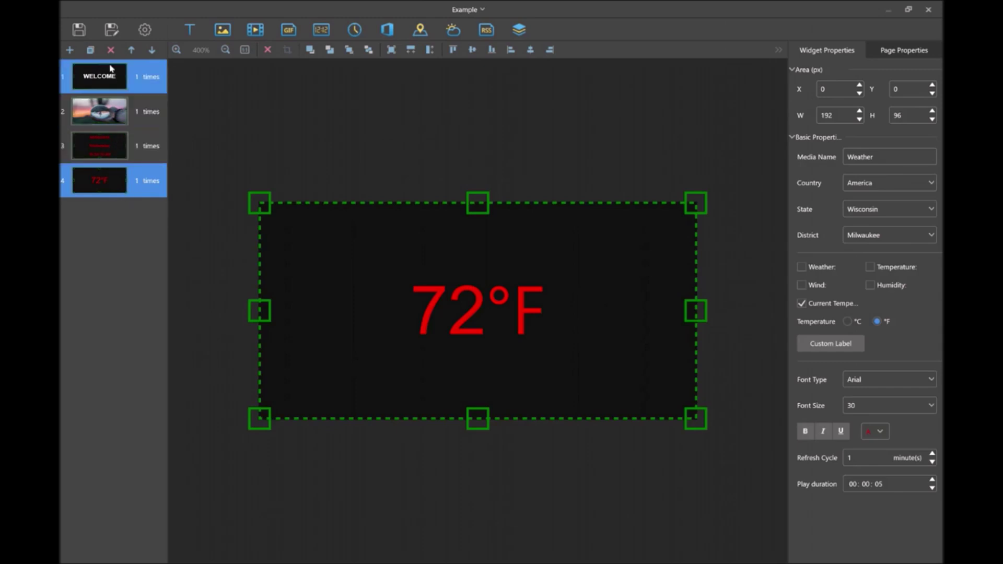
# Save the Example solution, close the editor, and start publishing Example from the solutions list.
pyautogui.click(79, 30)
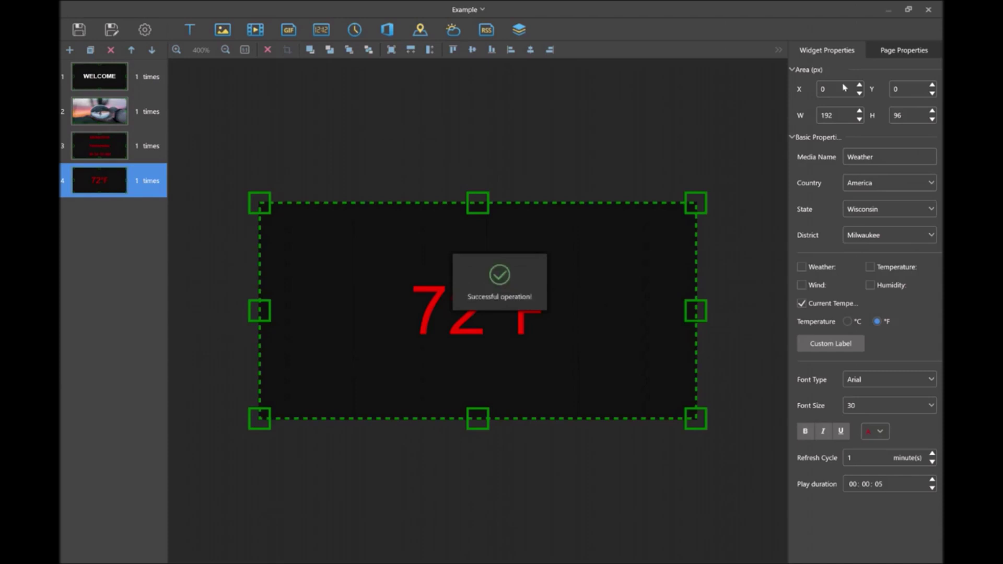
pyautogui.click(927, 16)
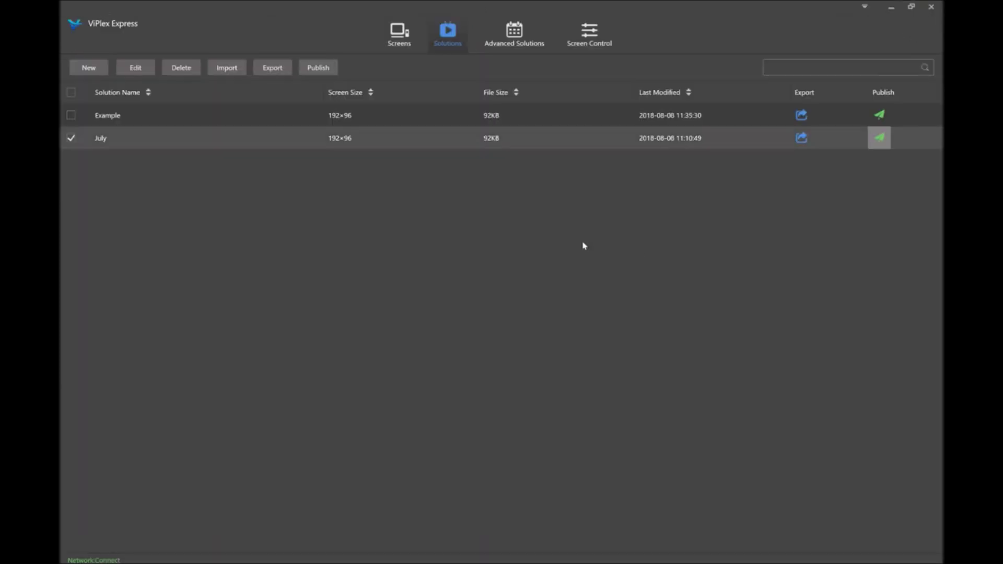
pyautogui.click(72, 119)
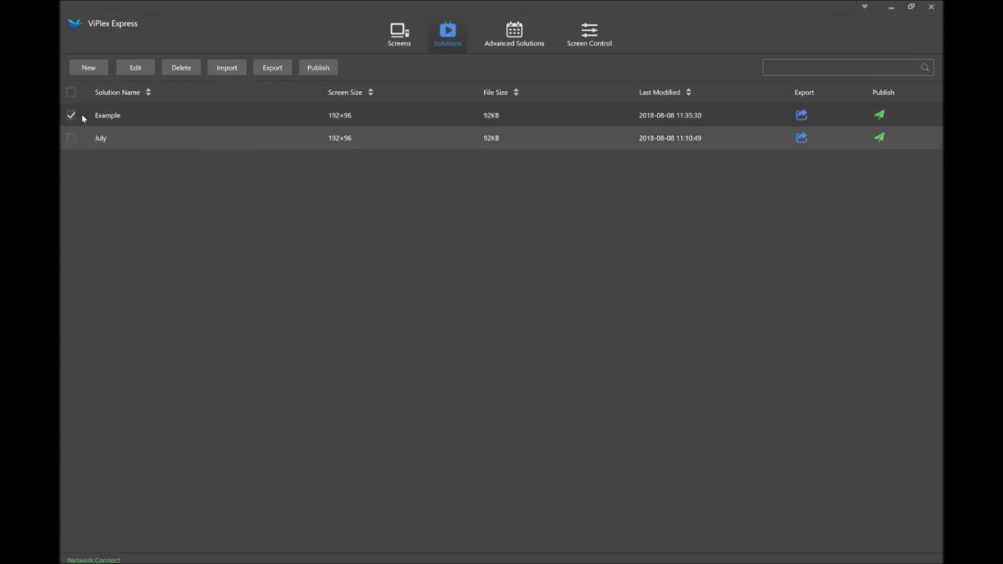
pyautogui.click(880, 116)
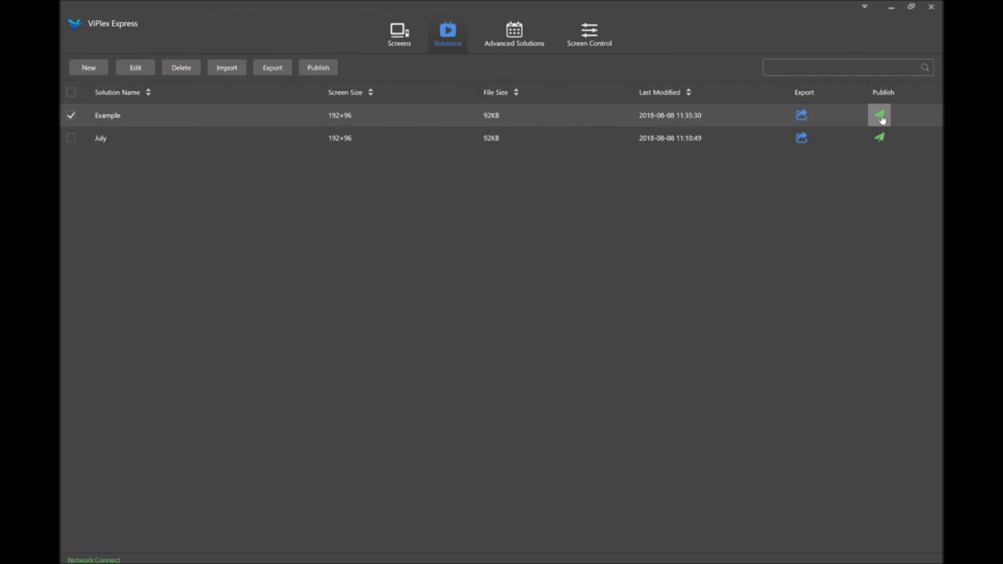